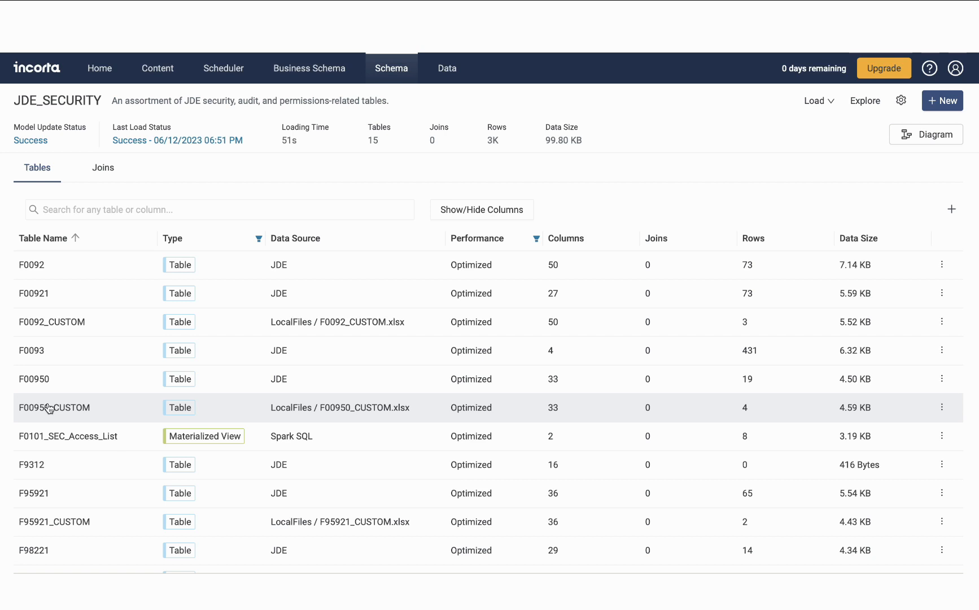
- Examine the data source of the F00950_CUSTOM table in the JDE_SECURITY schema, leaving the table without changes
left_click(71, 414)
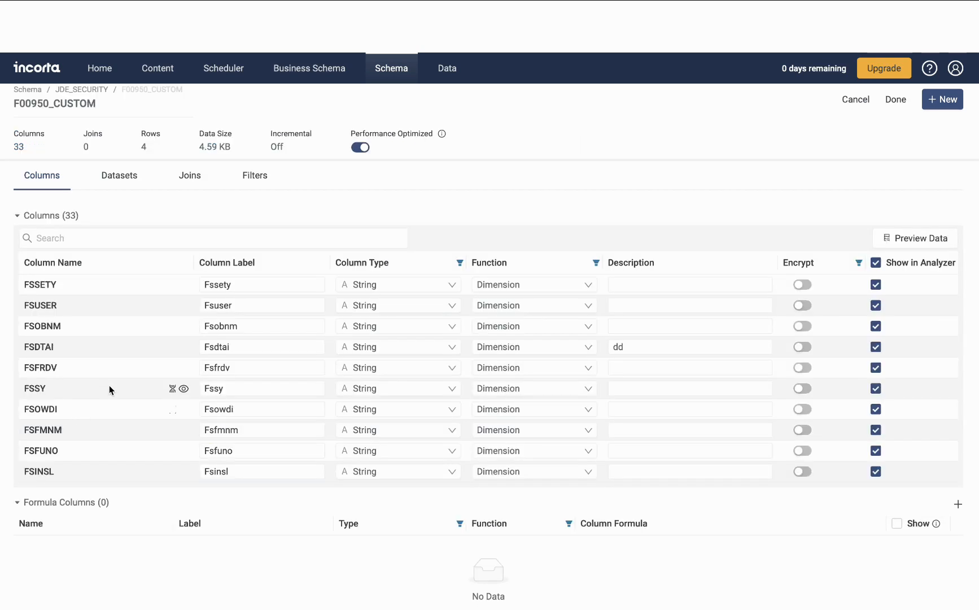
left_click(117, 188)
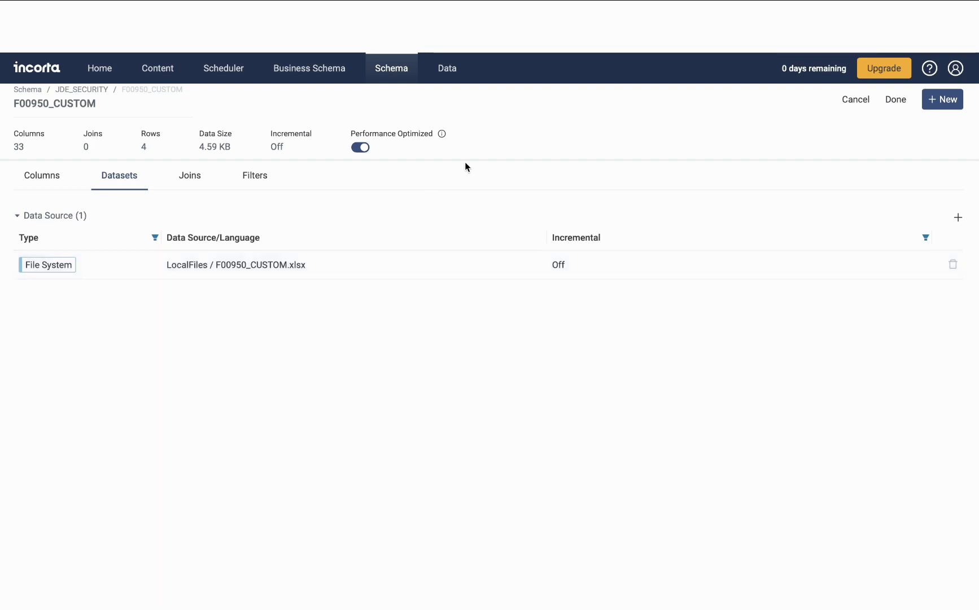
left_click(852, 109)
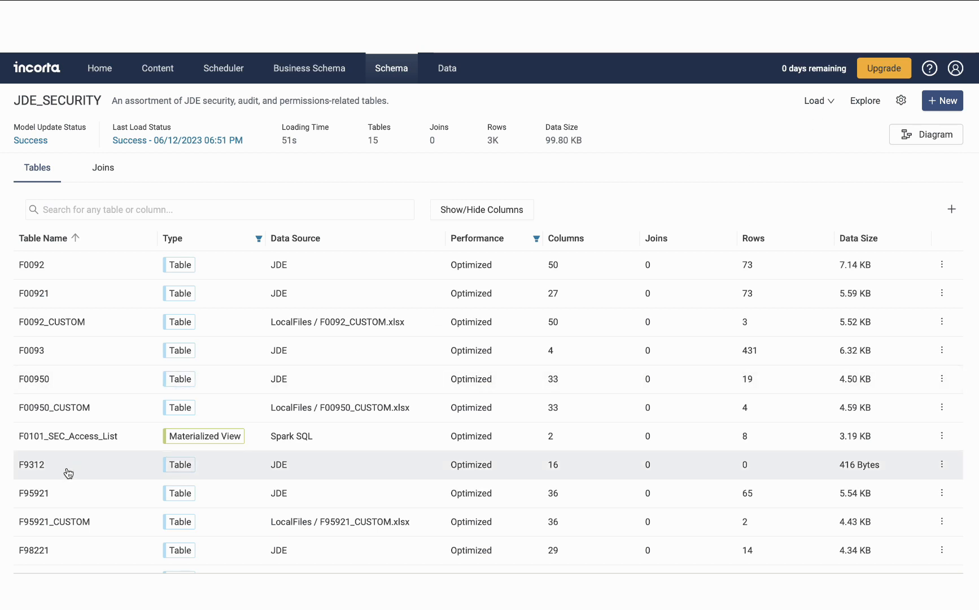
- Examine the Spark SQL query behind the F0101_SEC_Access_List materialized view, leaving it without changes
left_click(73, 449)
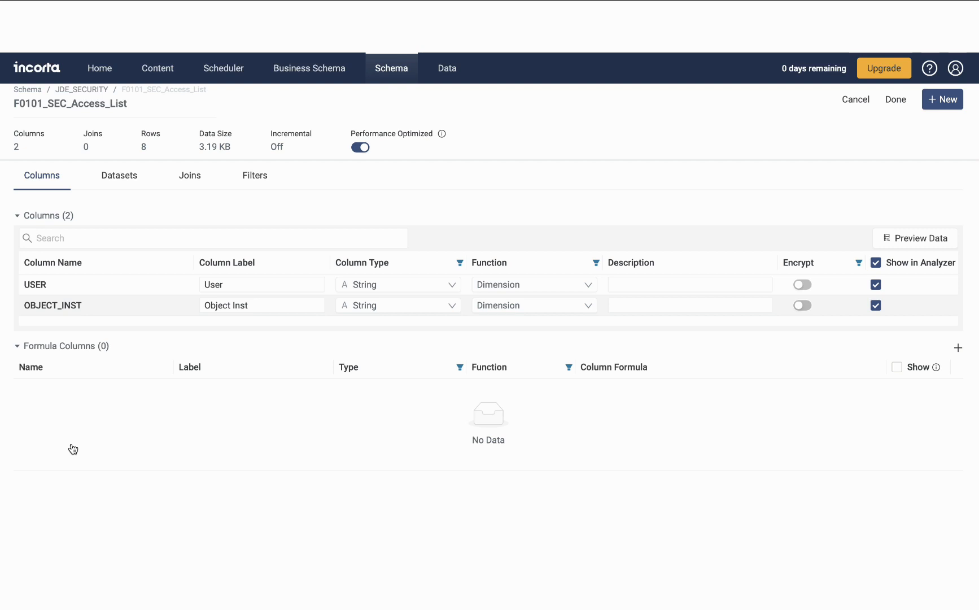
left_click(124, 186)
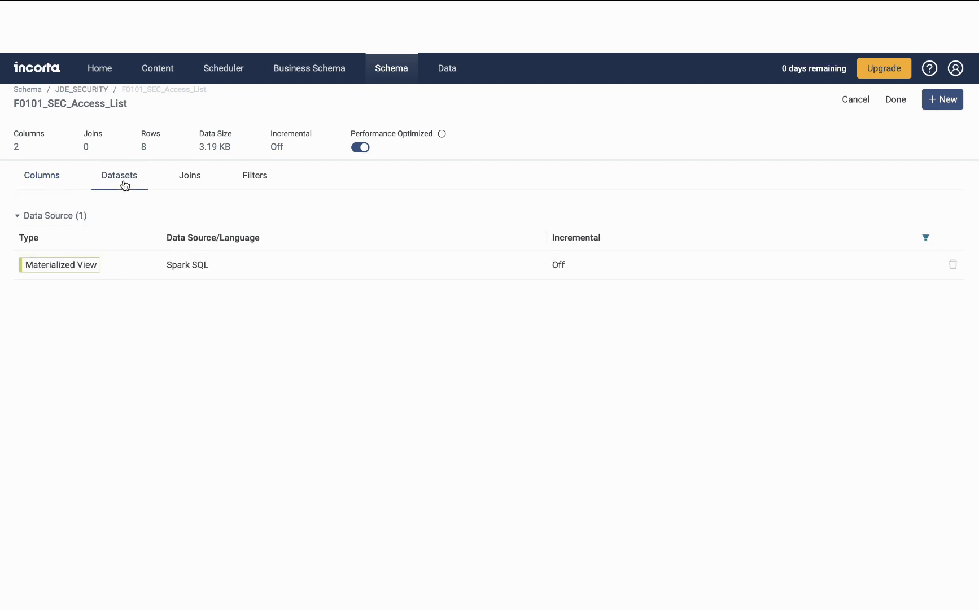
left_click(129, 267)
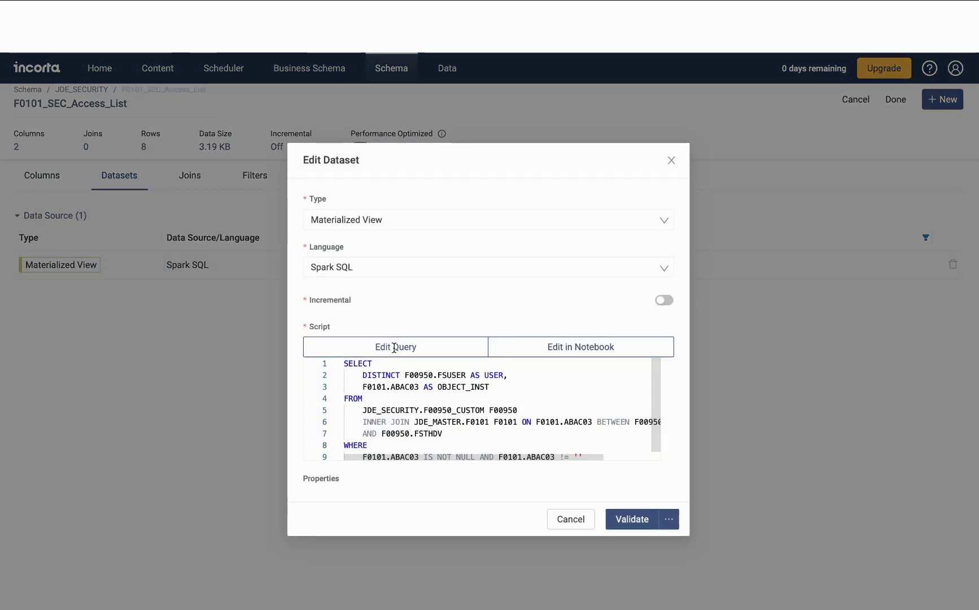
left_click(386, 345)
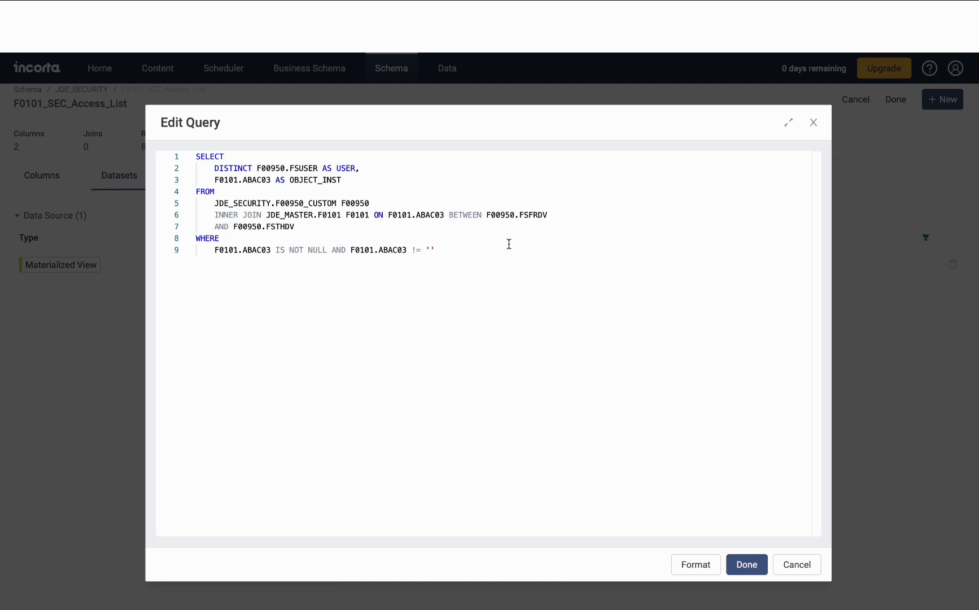
left_click(813, 122)
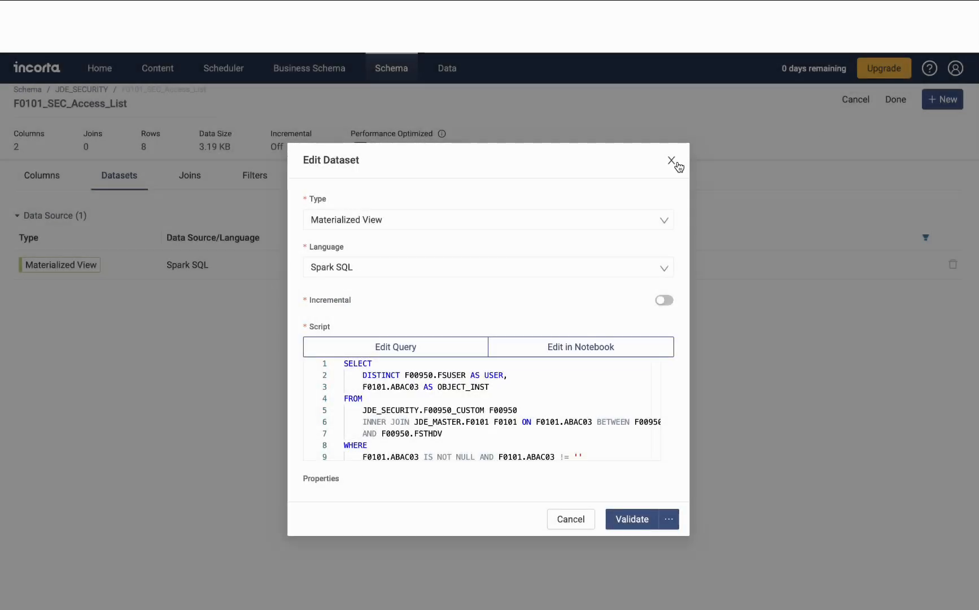
left_click(676, 163)
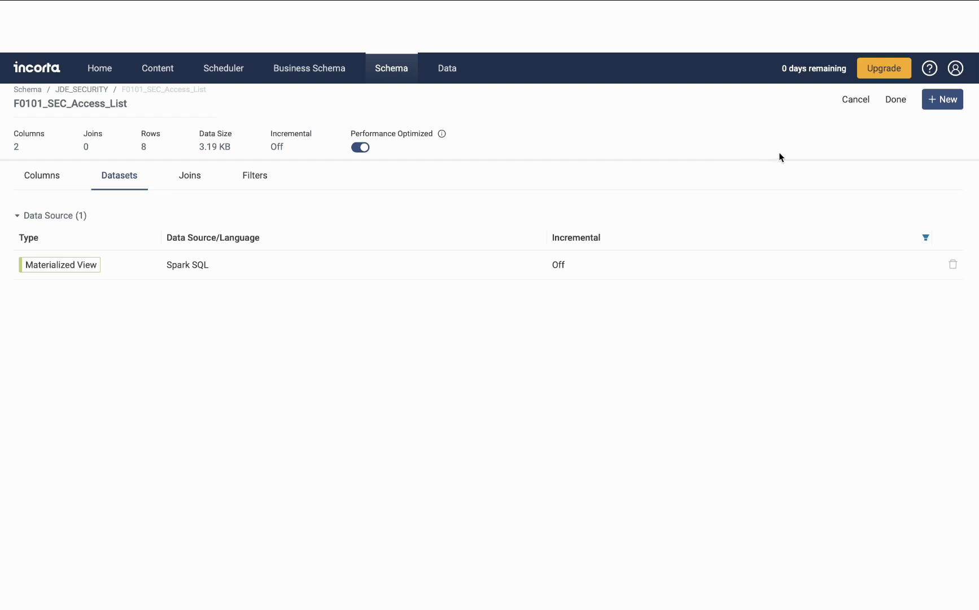
left_click(859, 101)
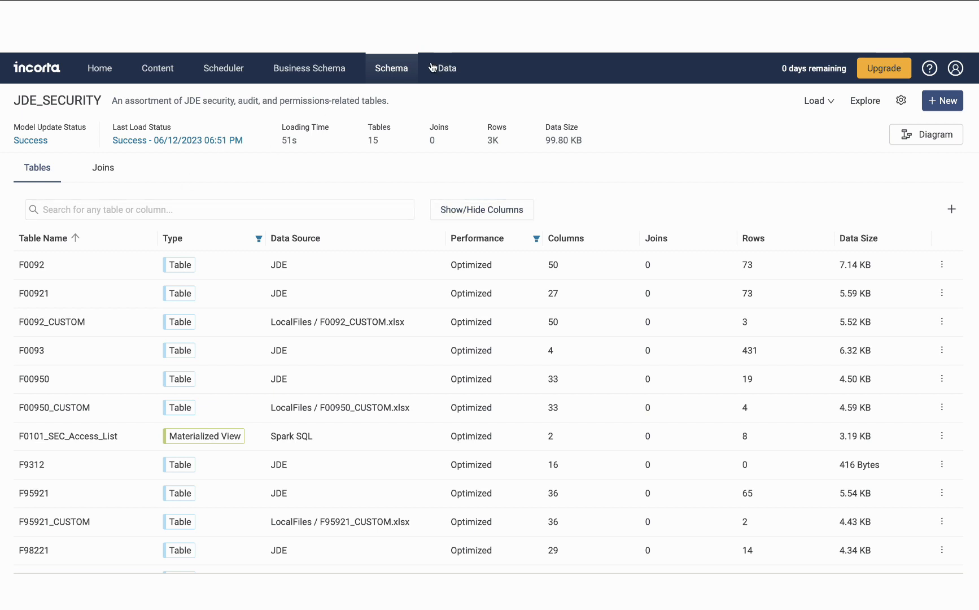
- Examine the query of the Division_List session variable, leaving it without changes
left_click(402, 73)
left_click(149, 109)
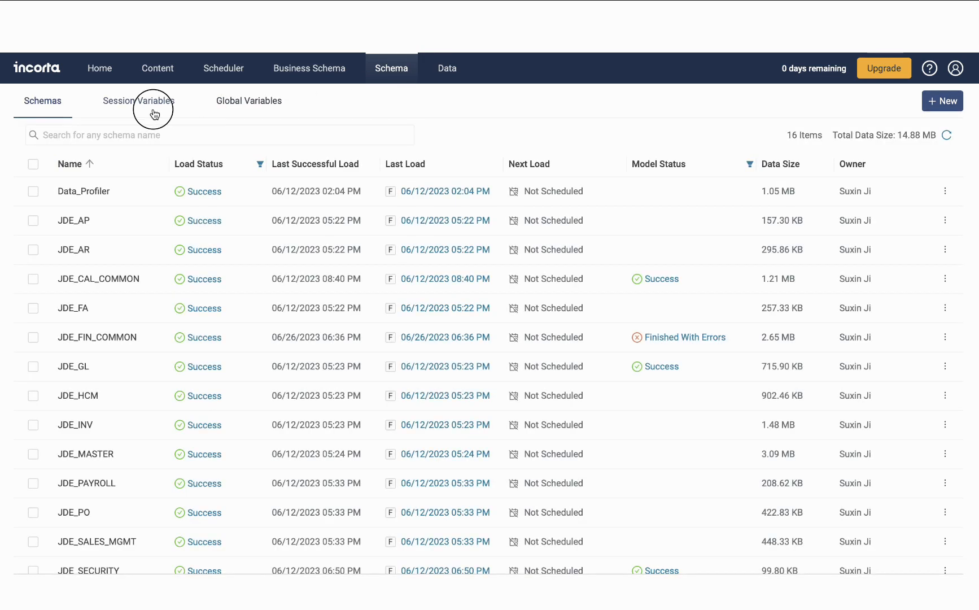
mouse_move(693, 263)
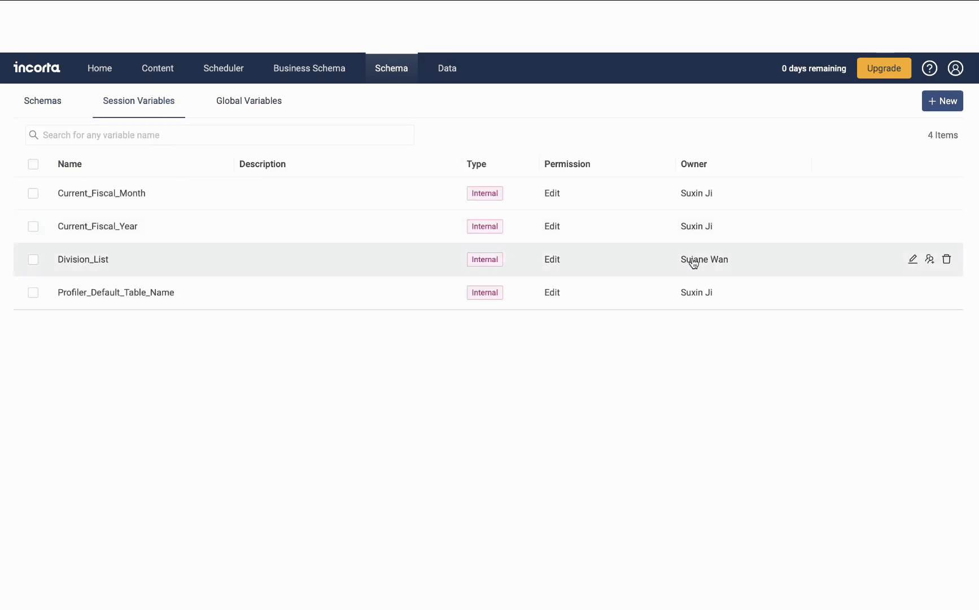
left_click(911, 261)
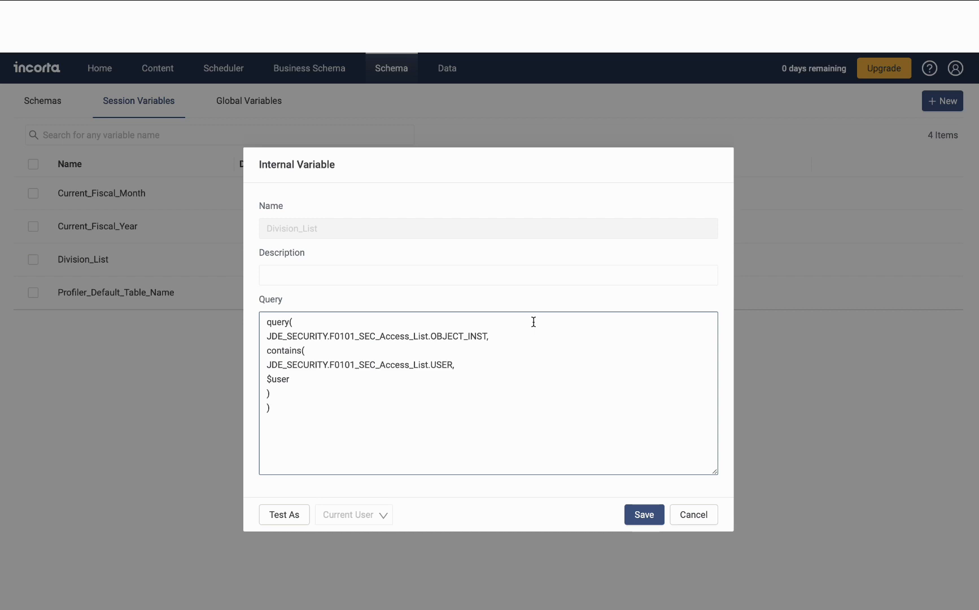
key("Escape")
- Examine the joins and the runtime security filter of table F4211 in the JDE_SALES_MGMT schema
left_click(55, 106)
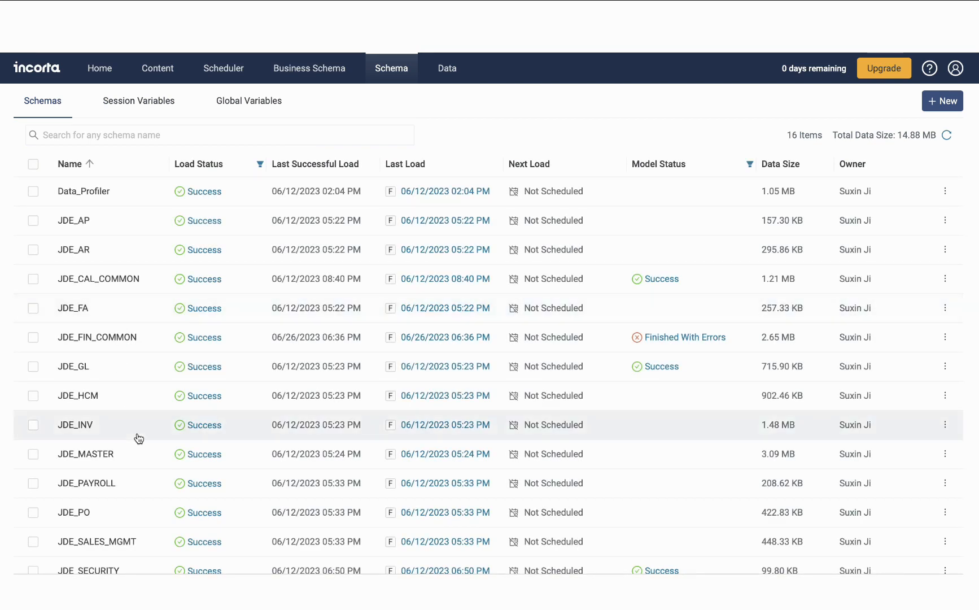
left_click(111, 541)
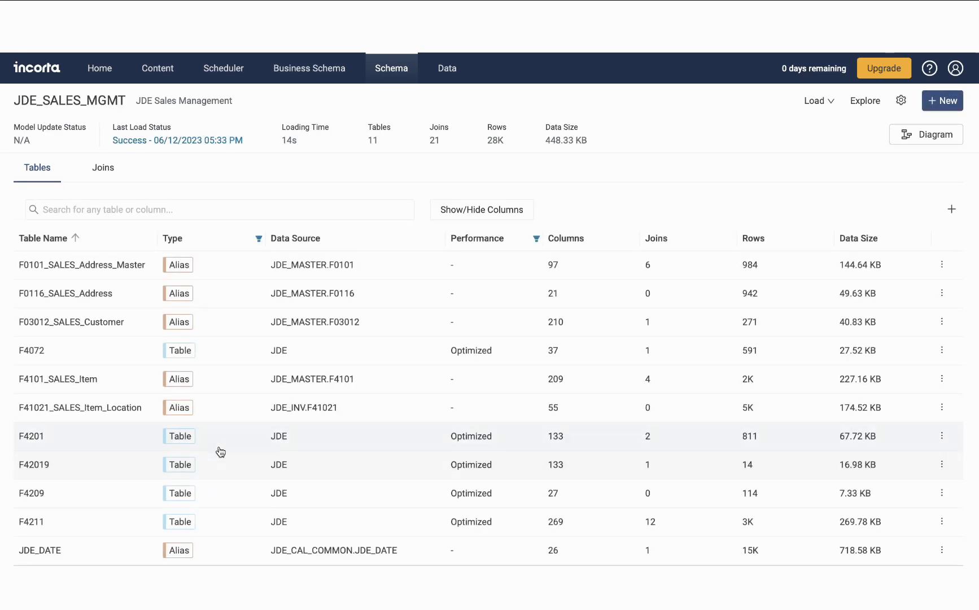
left_click(54, 529)
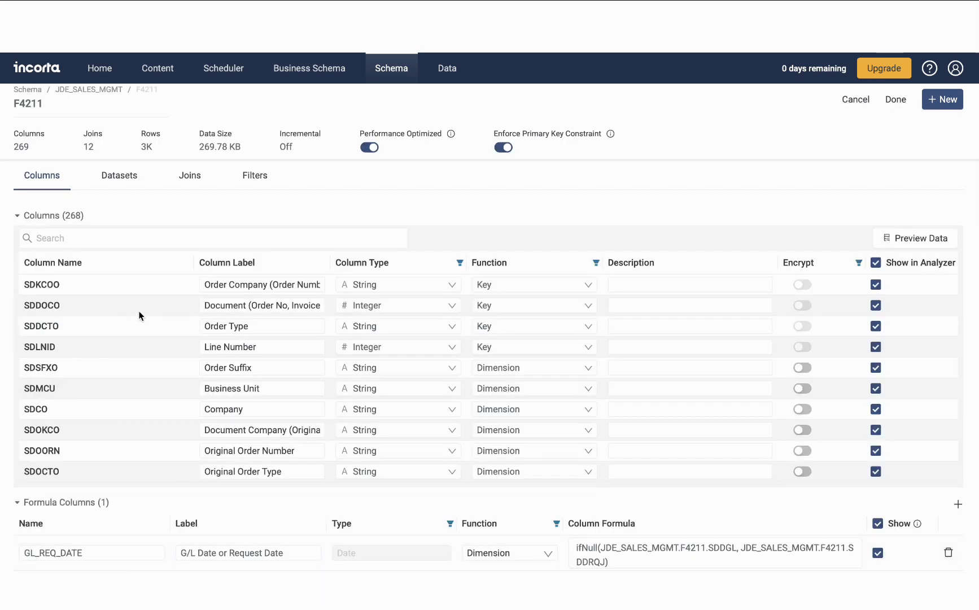
left_click(190, 186)
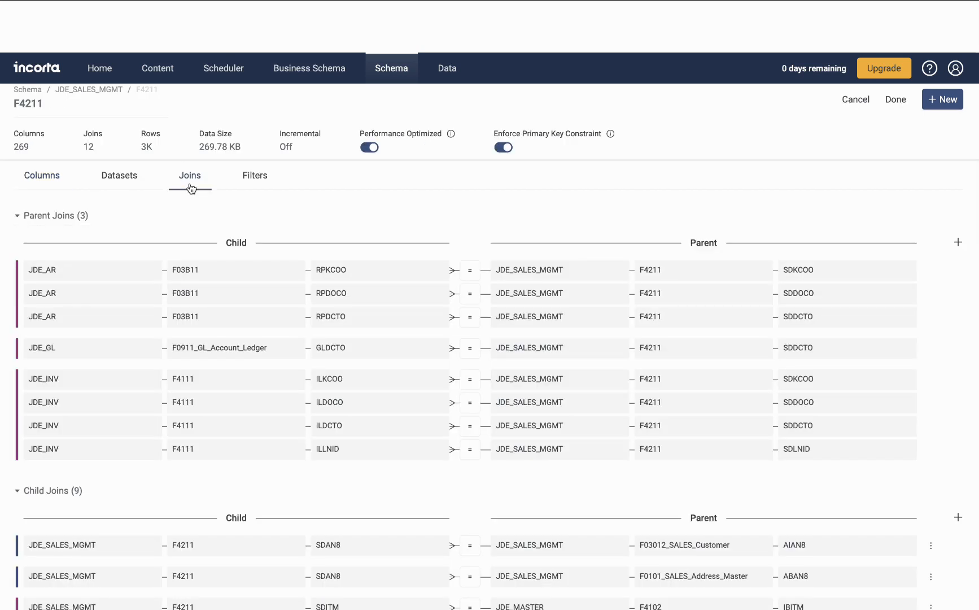
left_click(253, 179)
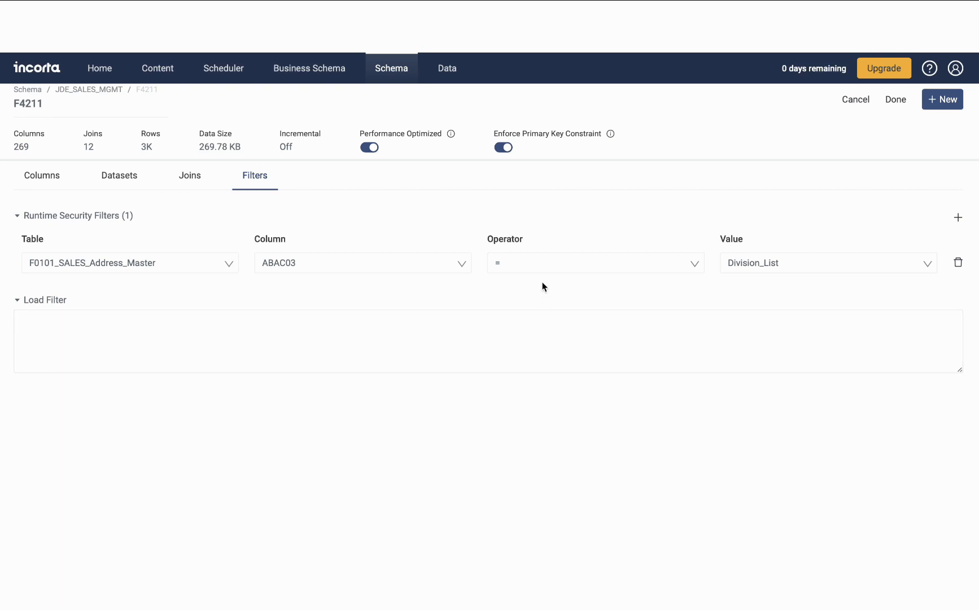
- Sign out of the current account and sign in as USER310 with the saved account password
left_click(955, 69)
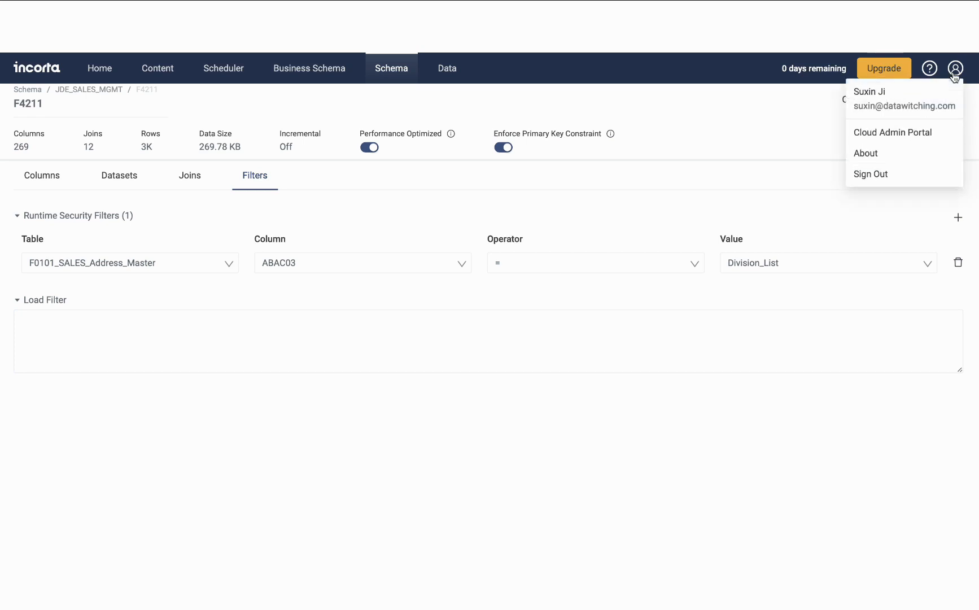
left_click(878, 175)
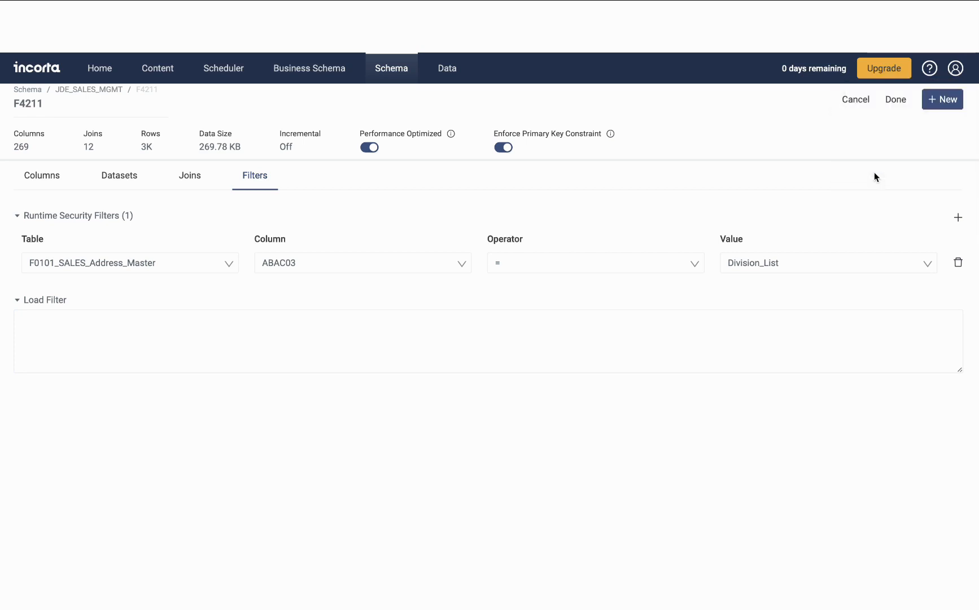
left_click(496, 447)
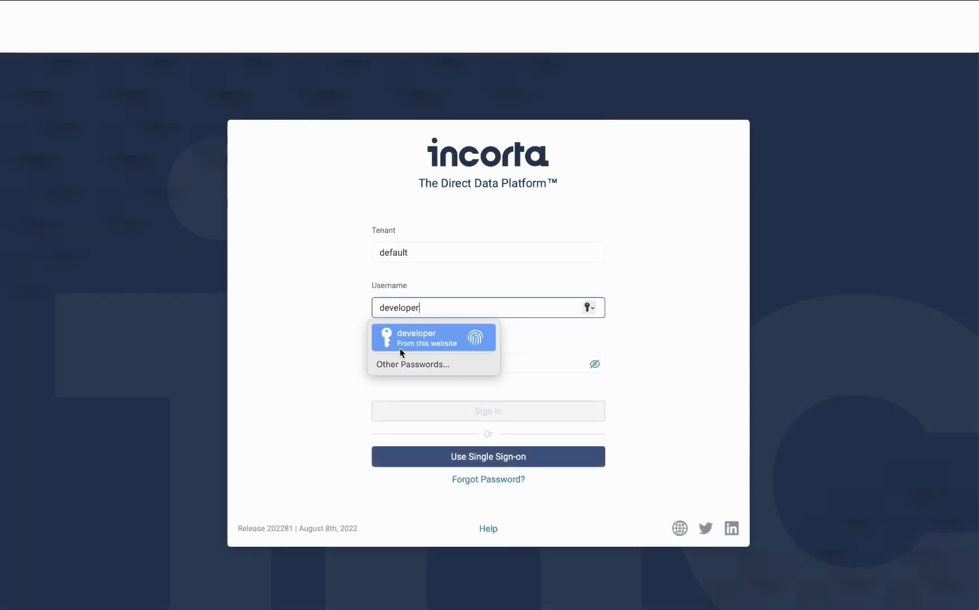
left_click(439, 308)
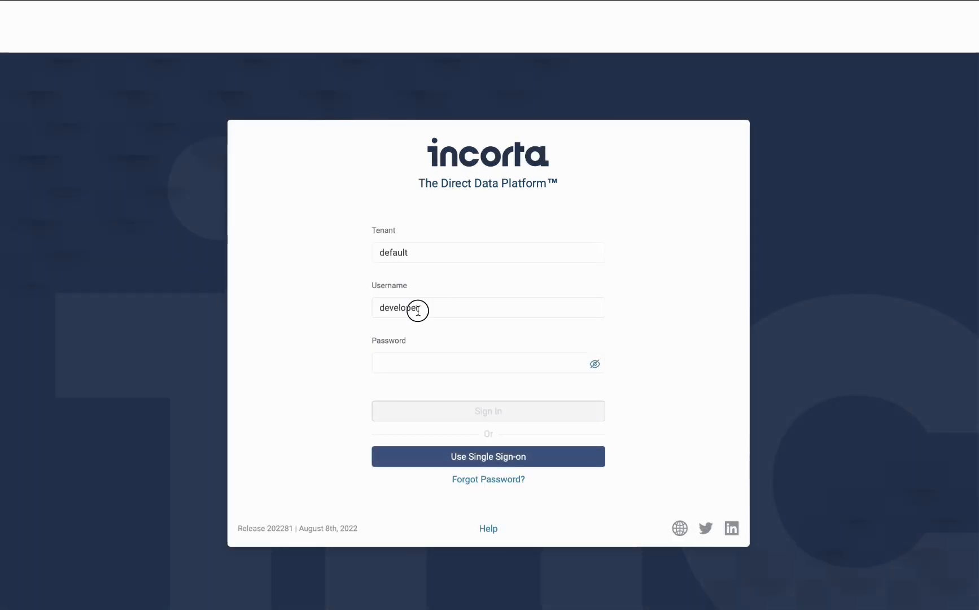
double_click(418, 309)
type("U")
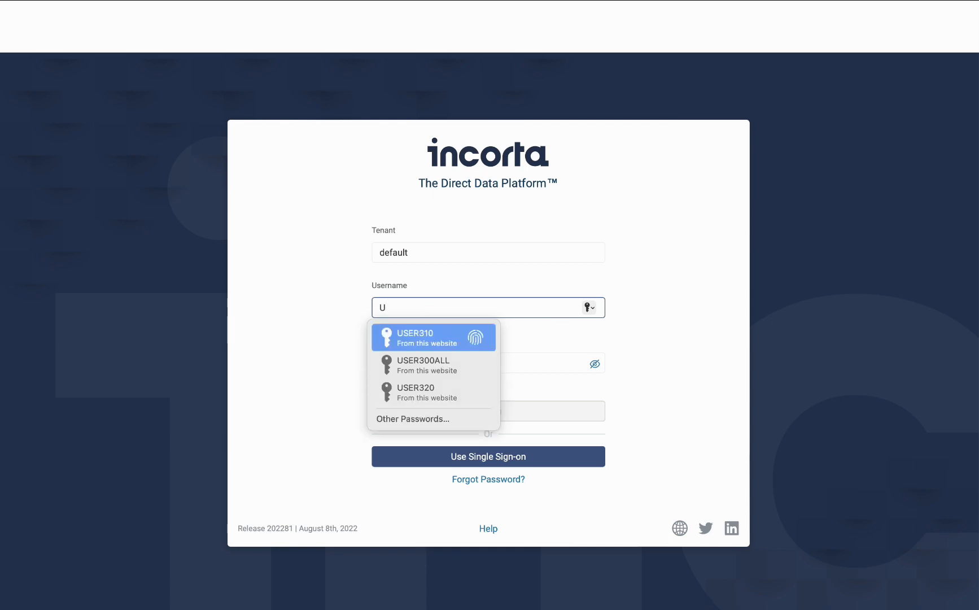
left_click(420, 337)
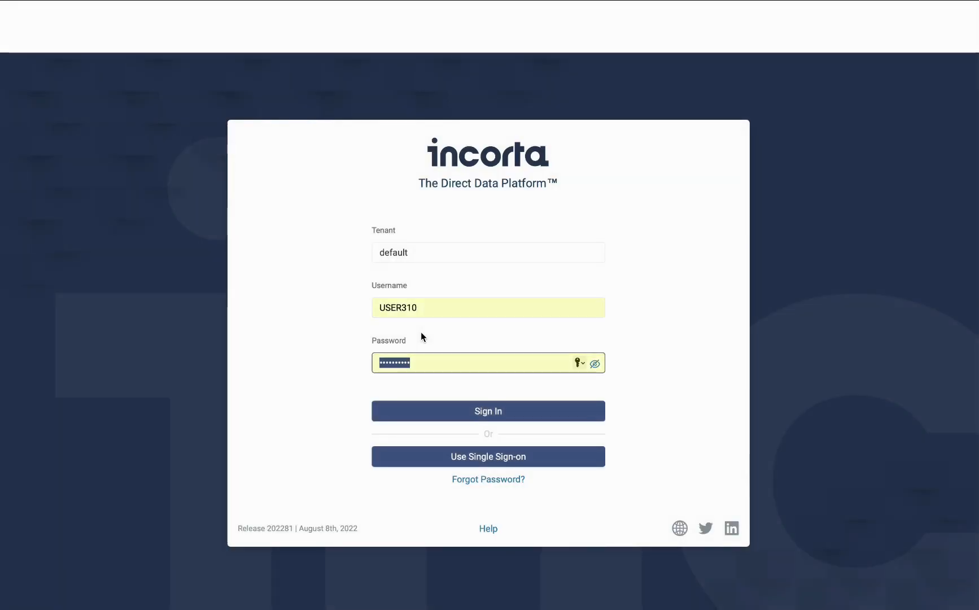
left_click(464, 411)
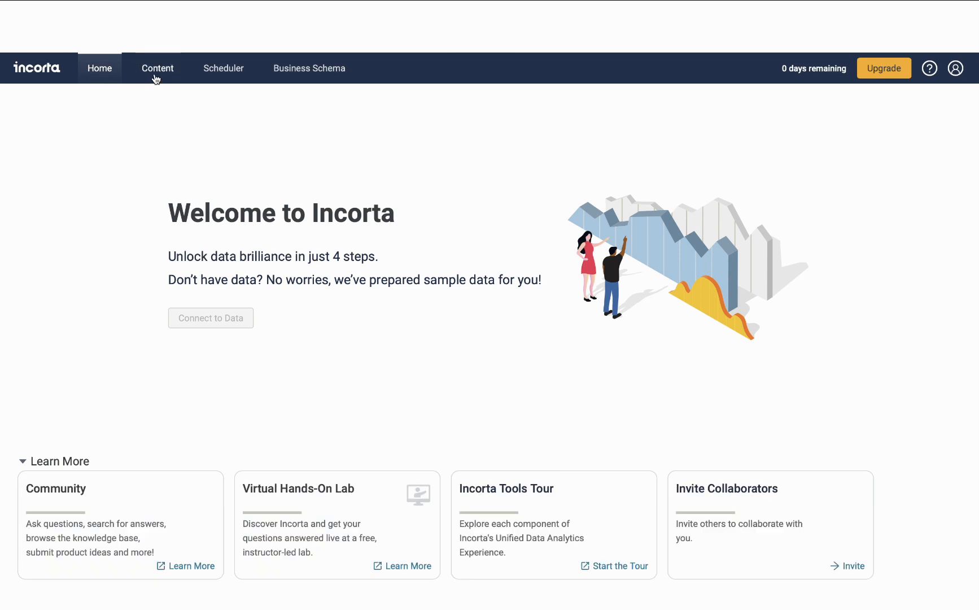
- Open the 07 - Sales Secured dashboard and check the divisions and number of rows it displays
left_click(156, 74)
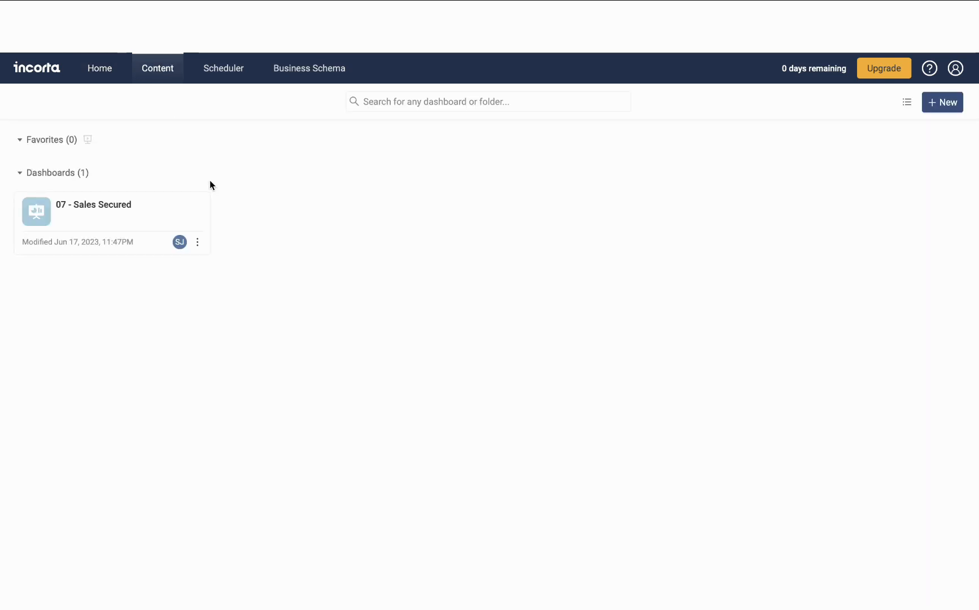
left_click(95, 221)
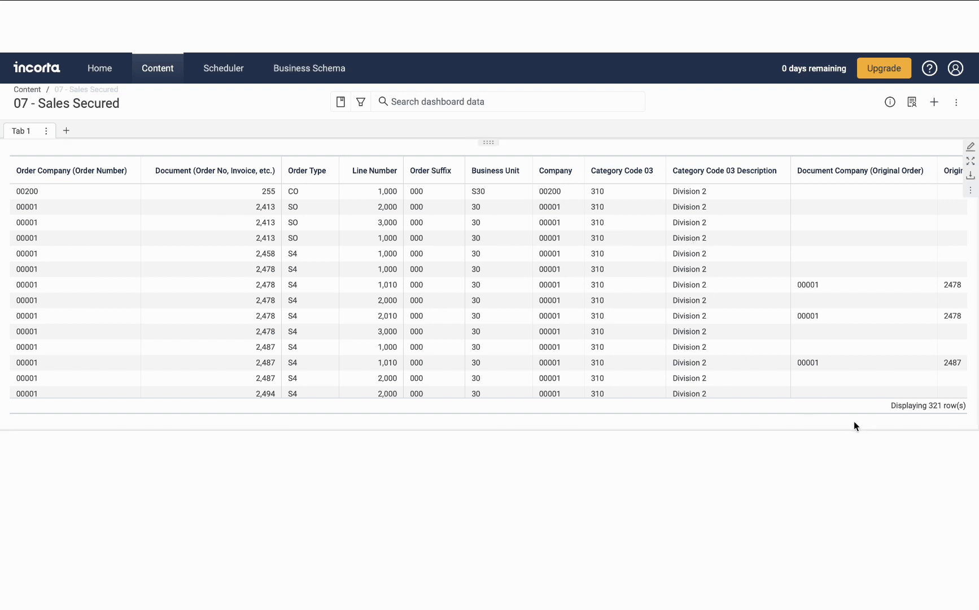
left_click_drag(880, 409, 940, 407)
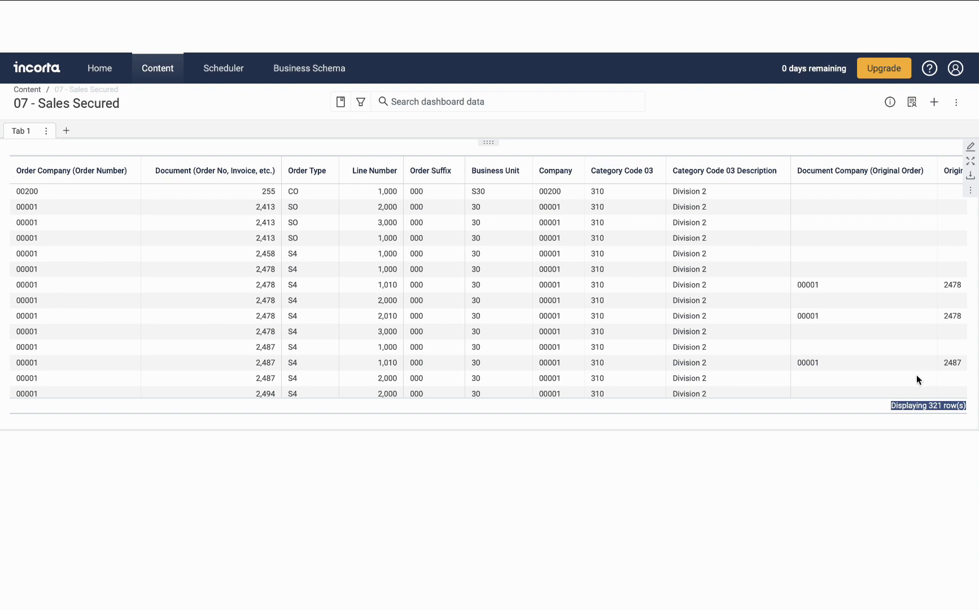
- Sign out of the USER310 account and sign in as USER320 with the saved account password
left_click(955, 68)
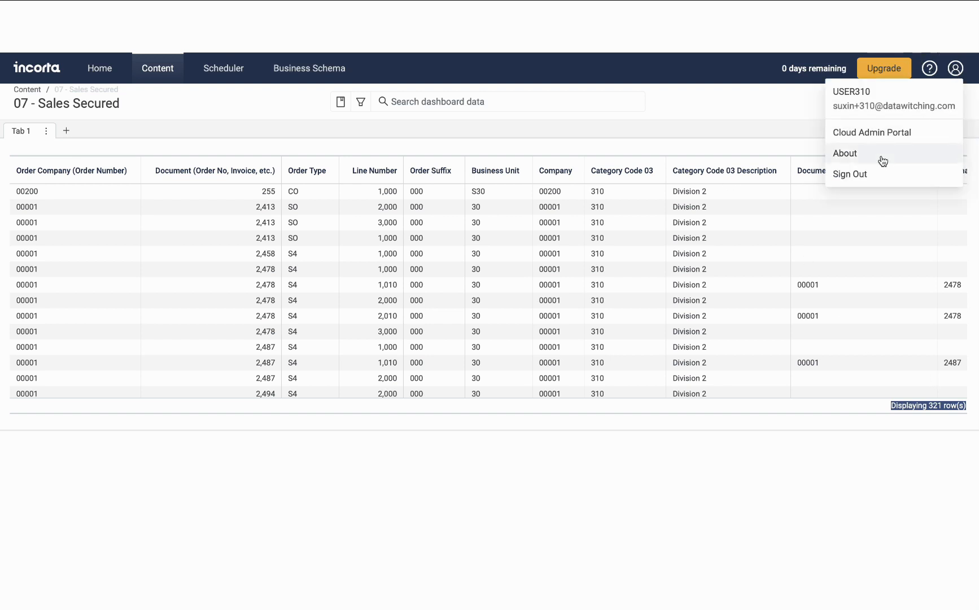
left_click(858, 174)
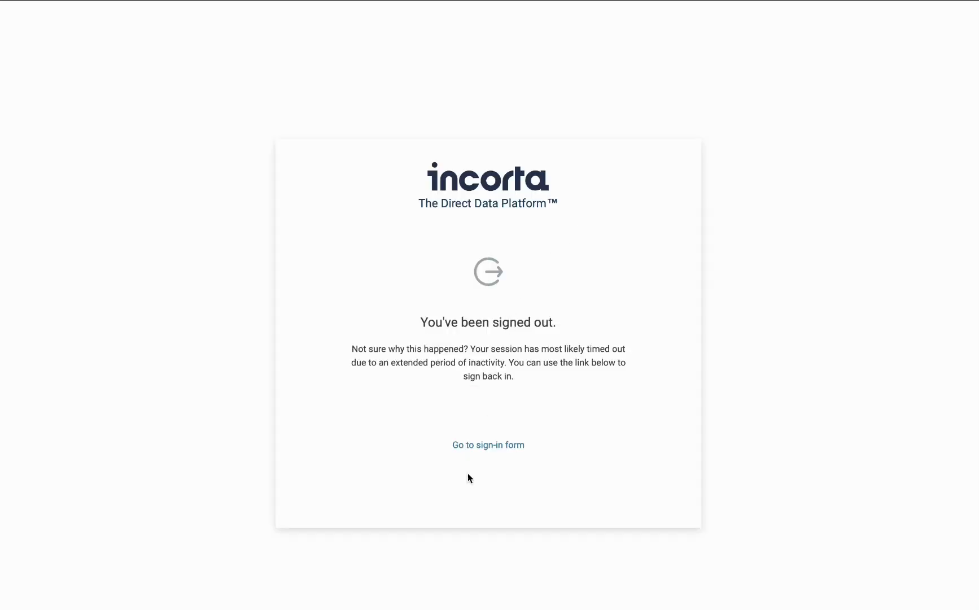
left_click(486, 445)
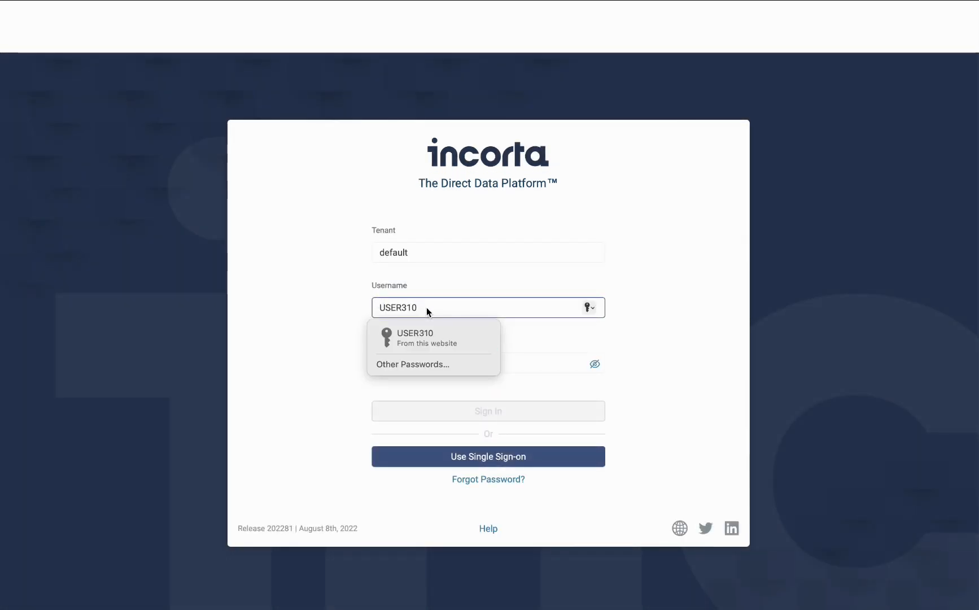
key("BackSpace")
key("BackSpace")
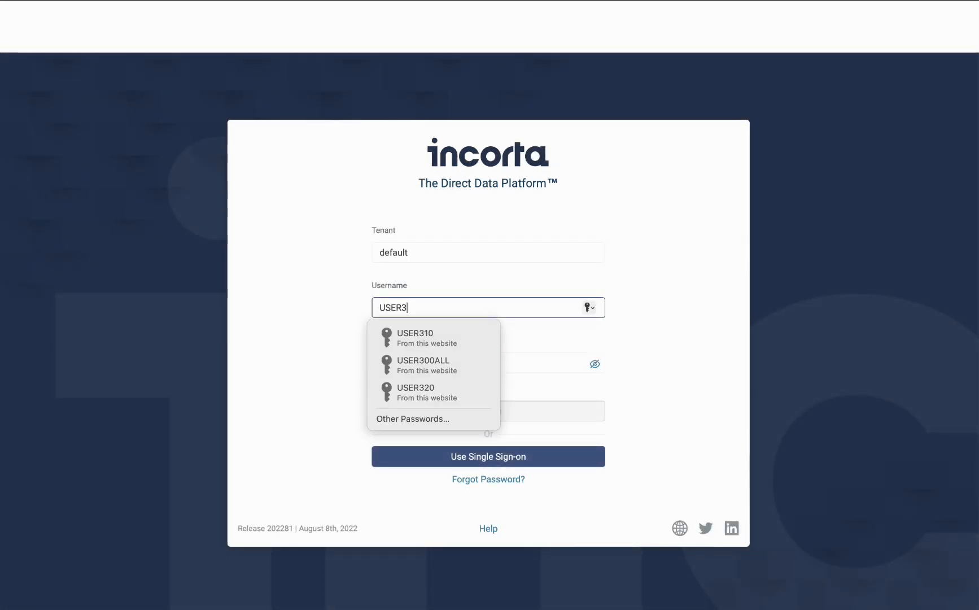
left_click(428, 389)
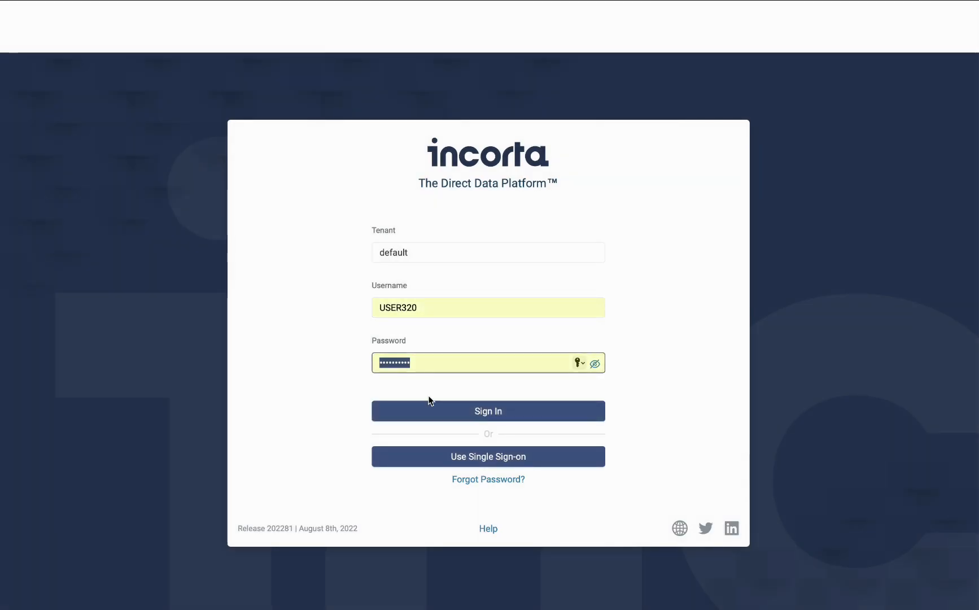
left_click(430, 402)
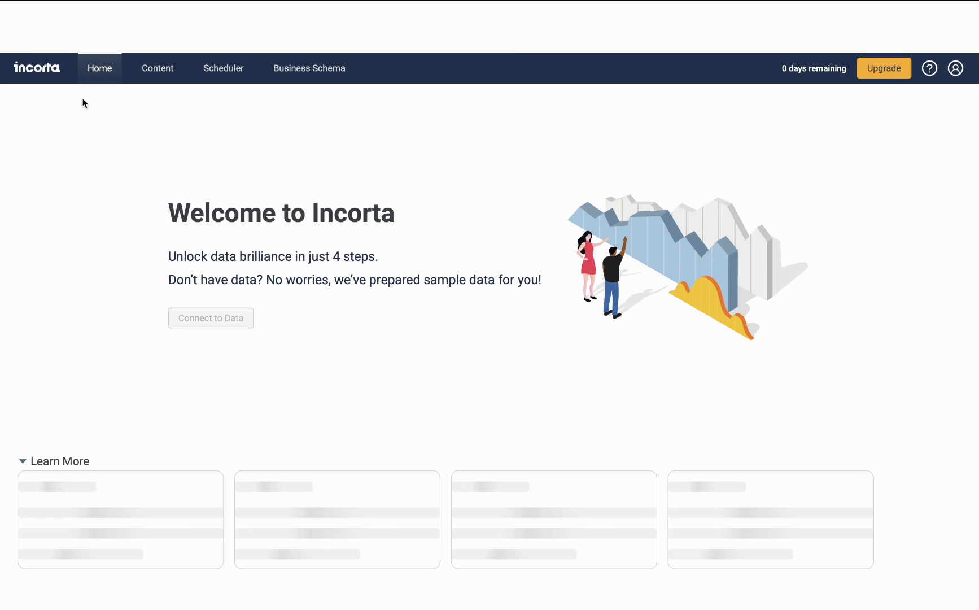
- Open the 07 - Sales Secured dashboard as USER320 and check the division and number of rows it displays
left_click(158, 82)
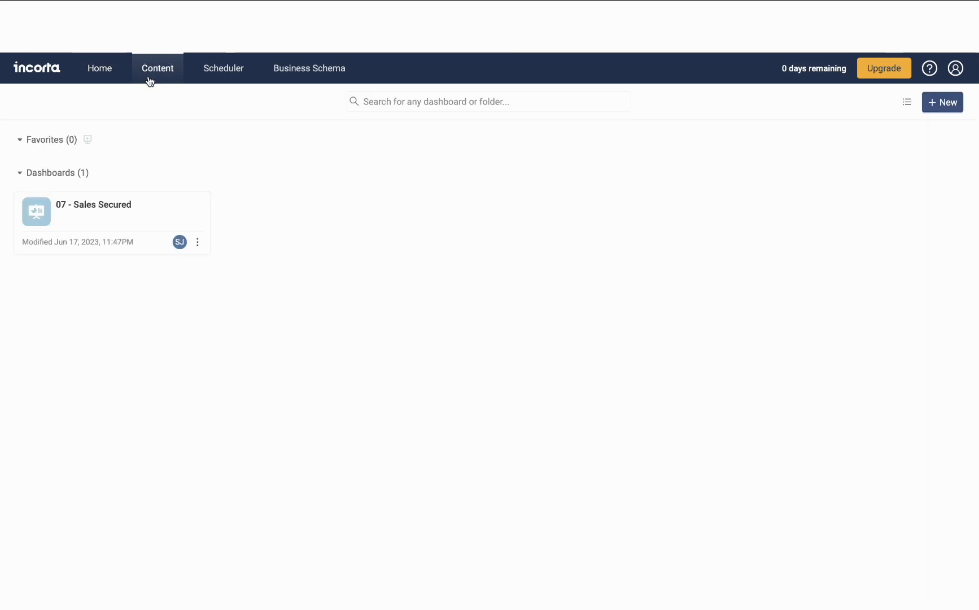
left_click(106, 232)
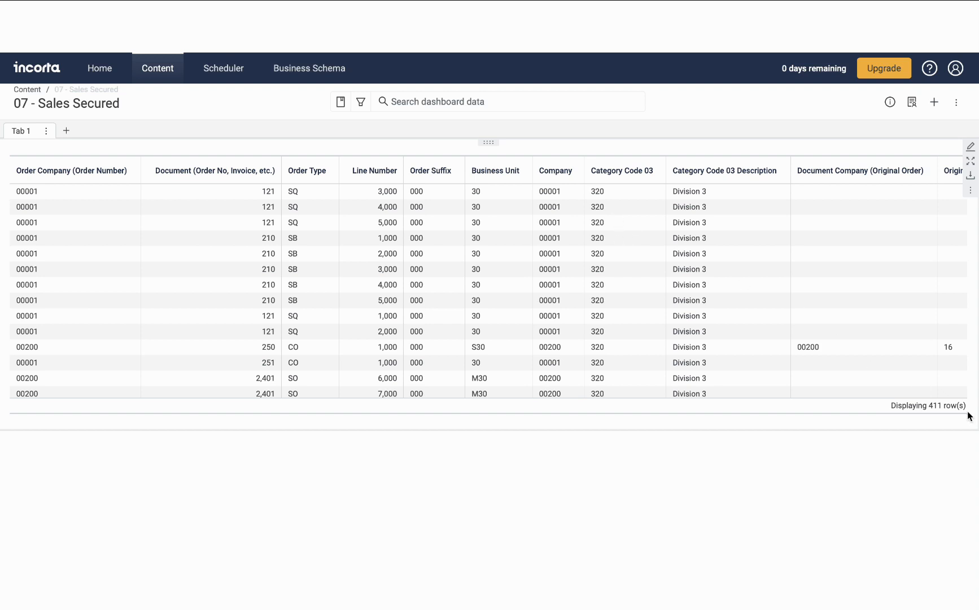
left_click_drag(962, 408, 884, 407)
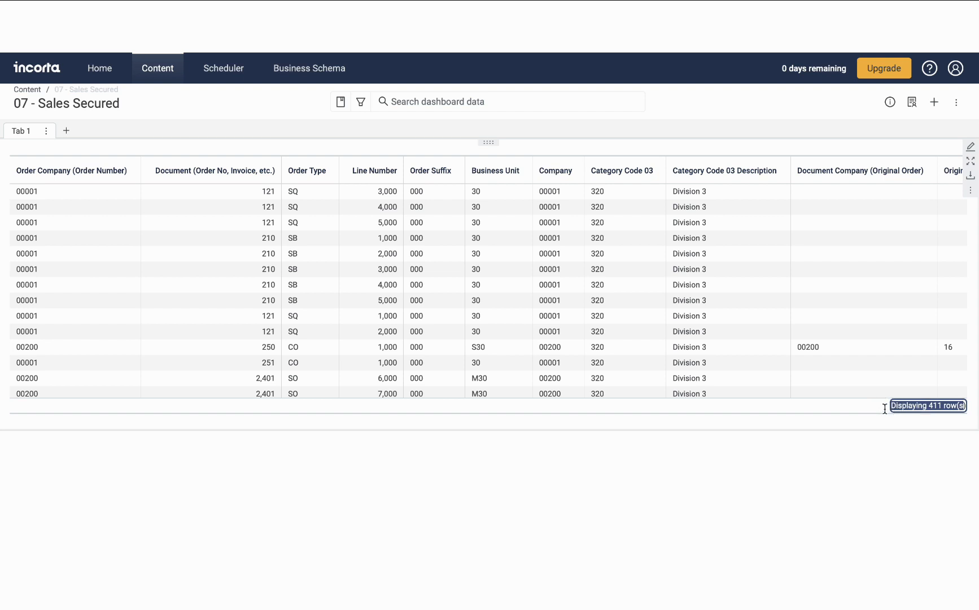
- Sign out of the USER320 account and sign in as USER300ALL with the saved account password
left_click(955, 70)
left_click(857, 178)
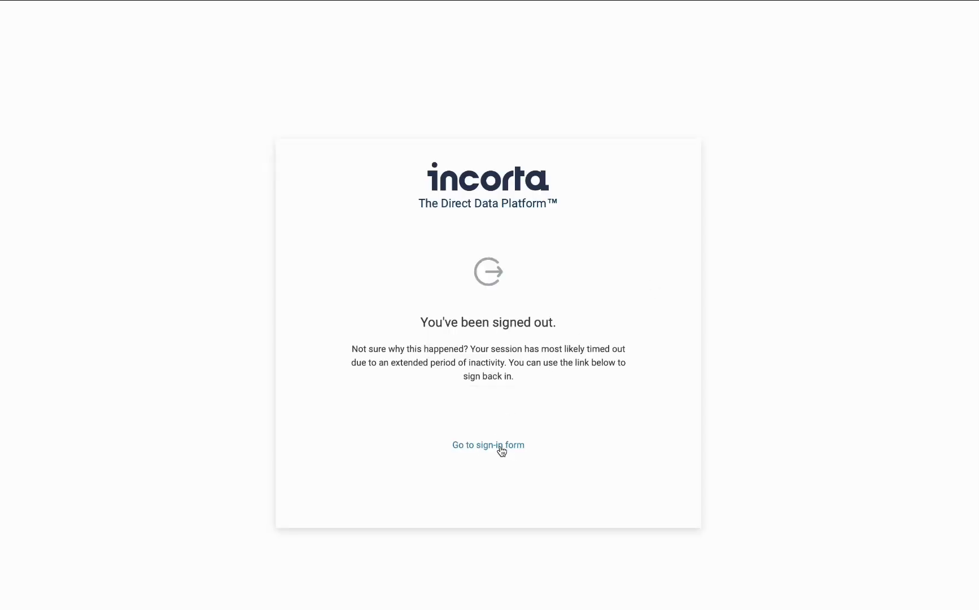
left_click(501, 450)
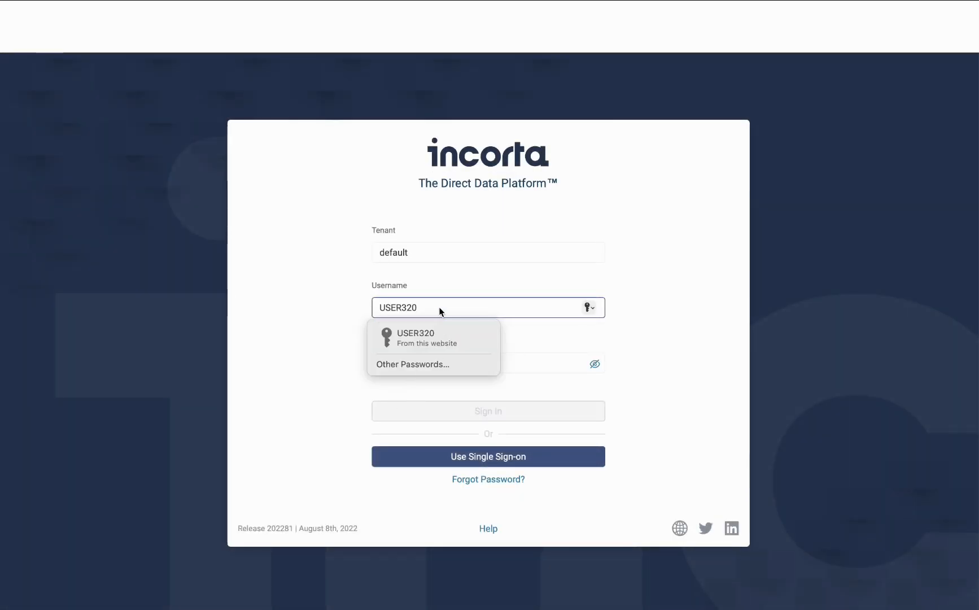
left_click(440, 307)
left_click(438, 307)
key("BackSpace")
key("BackSpace")
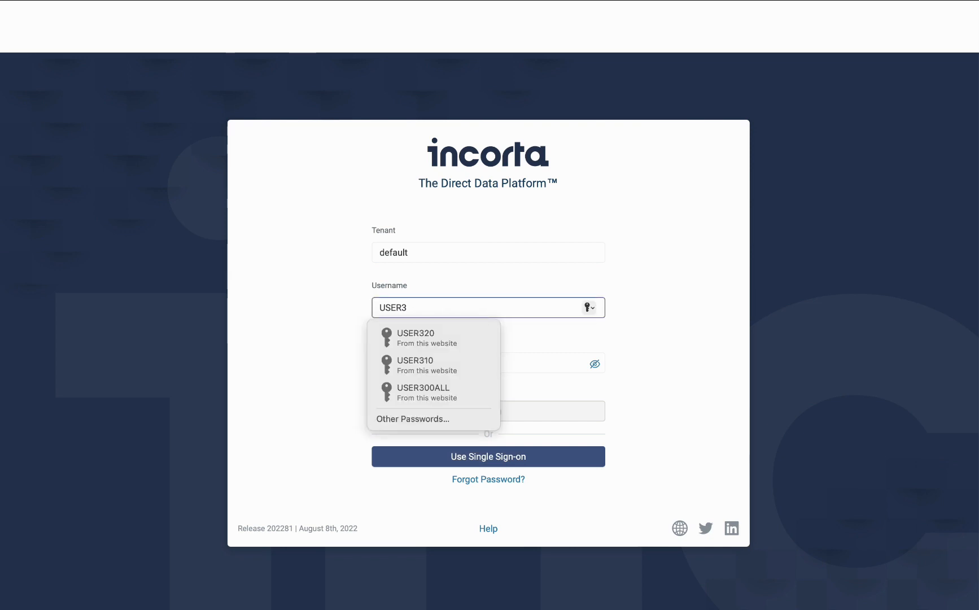
left_click(422, 398)
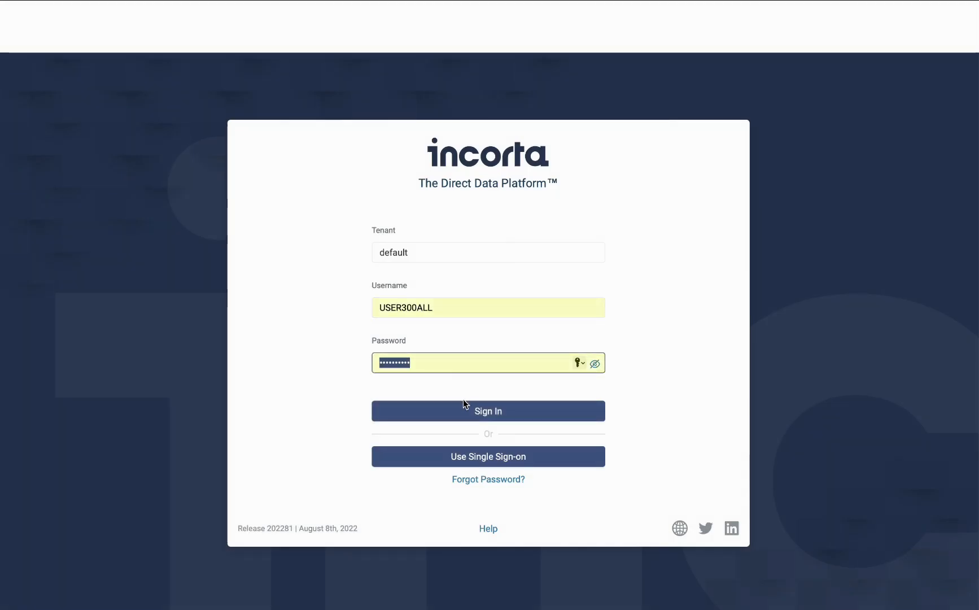
left_click(463, 402)
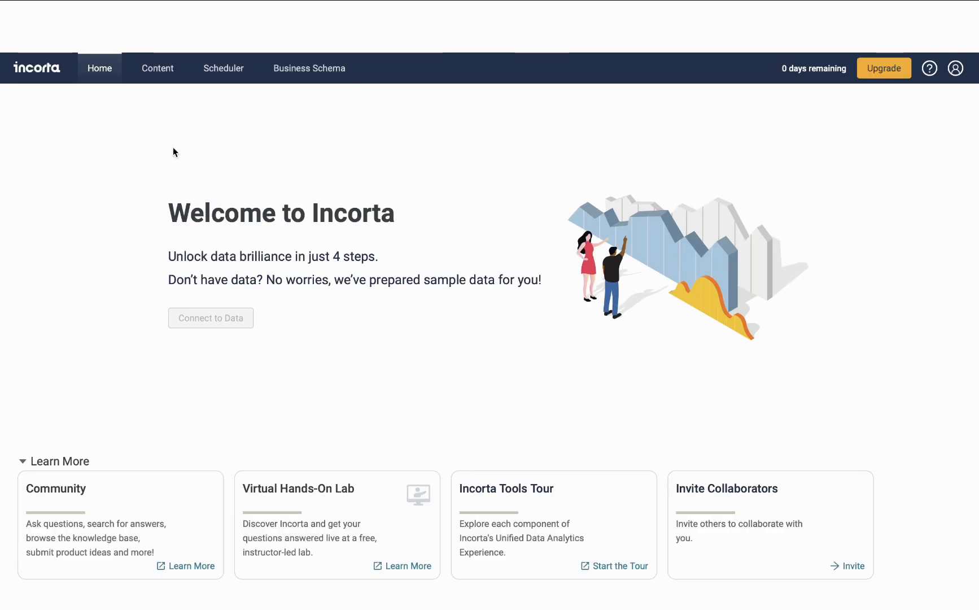
- Open the 07 - Sales Secured dashboard as USER300ALL
left_click(158, 70)
left_click(89, 231)
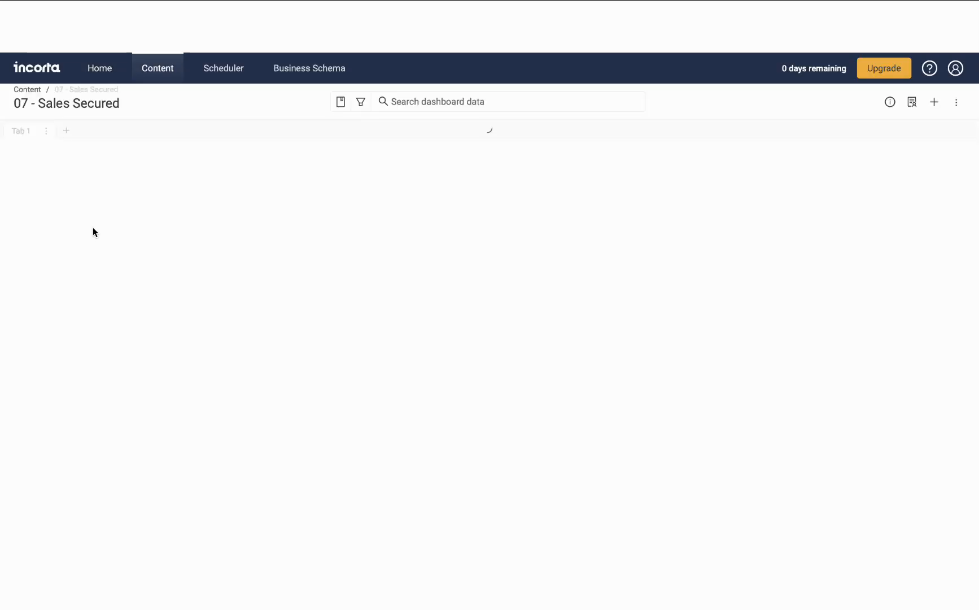